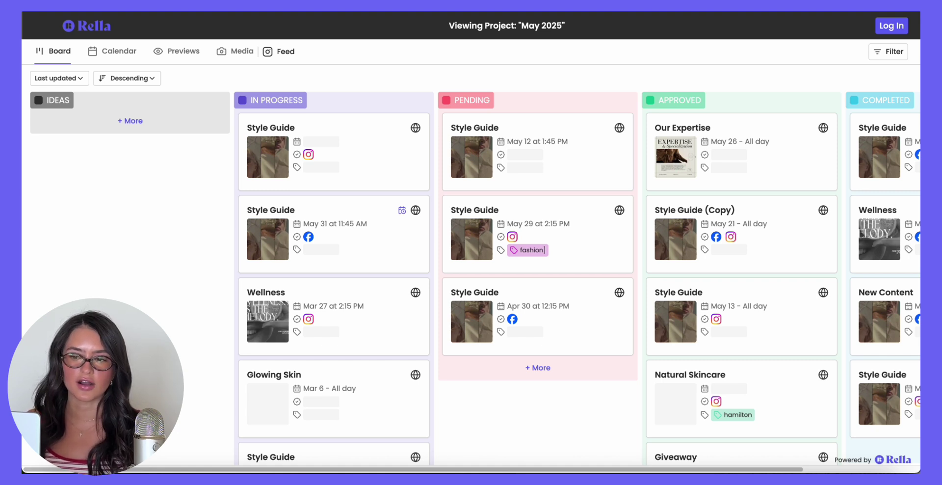
# Scroll through the post previews and comment threads, then bring up the media library.
pyautogui.hscroll(1, 446, 164)
pyautogui.hscroll(2, 446, 165)
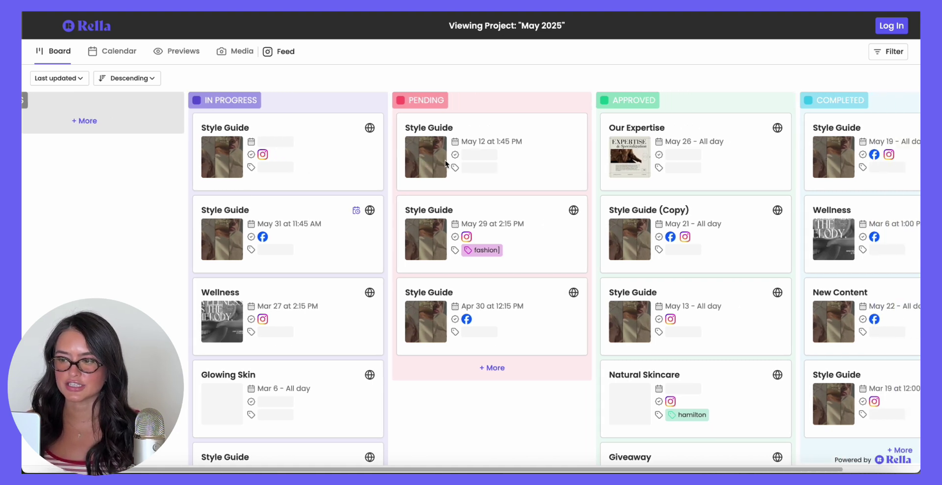
pyautogui.hscroll(3, 445, 163)
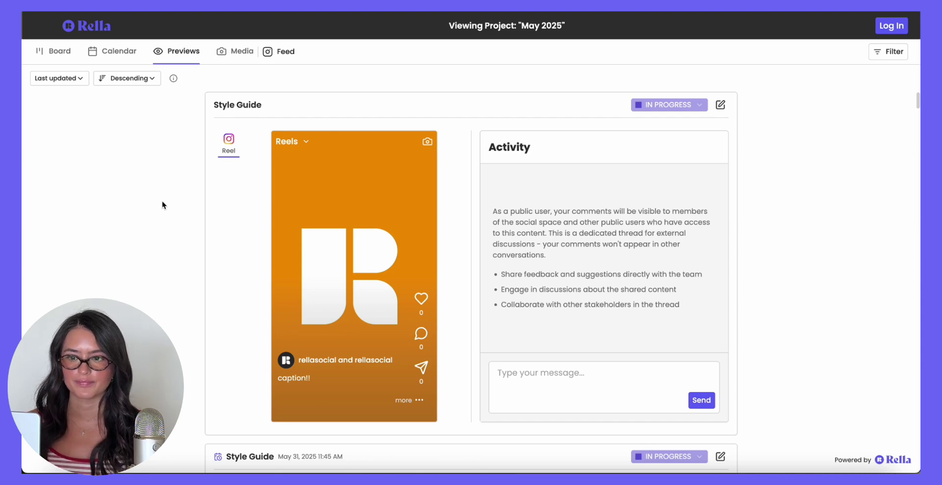
pyautogui.scroll(-4, 166, 204)
pyautogui.scroll(-4, 165, 204)
pyautogui.scroll(-3, 166, 204)
pyautogui.scroll(-1, 166, 204)
pyautogui.scroll(-2, 166, 204)
pyautogui.scroll(-1, 166, 204)
pyautogui.scroll(-2, 165, 204)
pyautogui.scroll(-2, 166, 204)
pyautogui.scroll(-2, 166, 204)
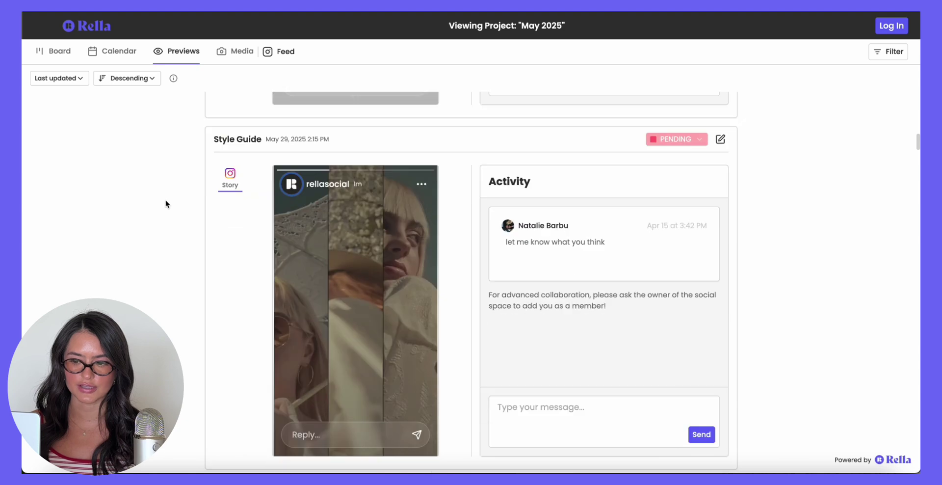
pyautogui.scroll(-1, 166, 204)
pyautogui.click(242, 55)
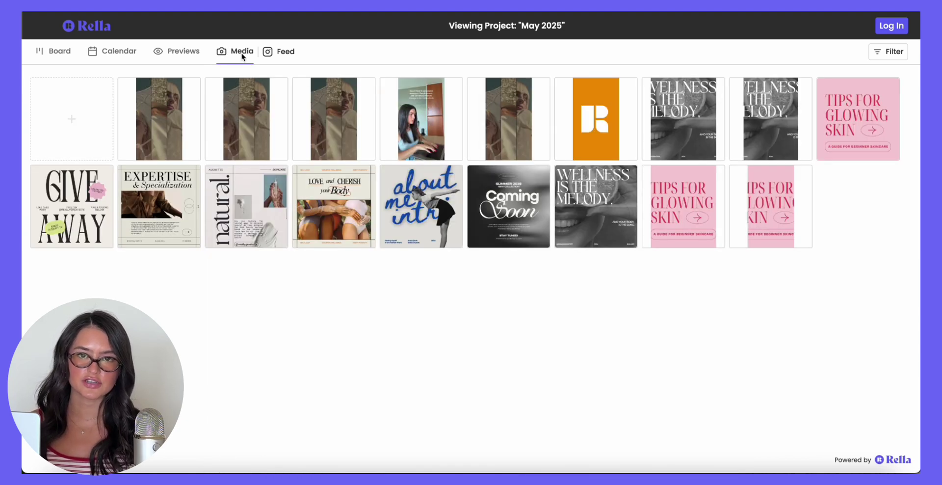
# Scroll through the connected Instagram feed preview, then close it.
pyautogui.click(289, 53)
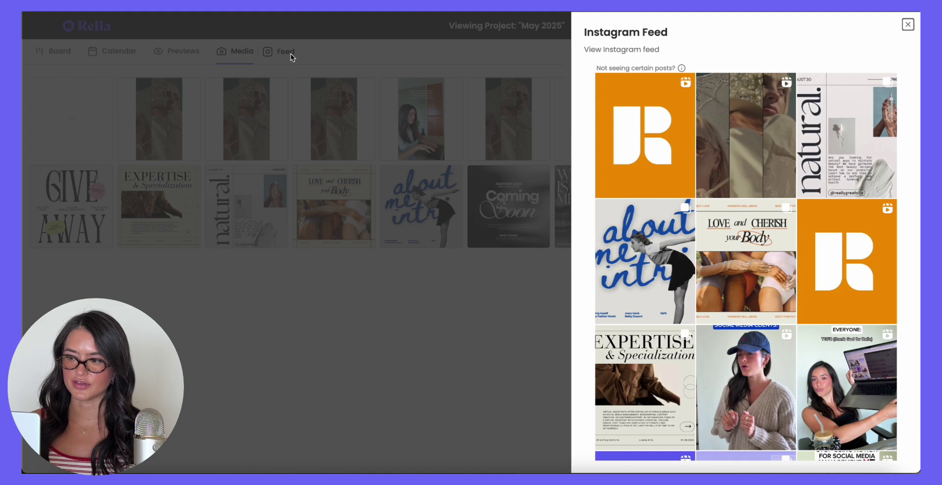
pyautogui.scroll(-2, 587, 185)
pyautogui.scroll(-2, 588, 186)
pyautogui.scroll(-2, 587, 185)
pyautogui.scroll(-2, 587, 185)
pyautogui.click(179, 173)
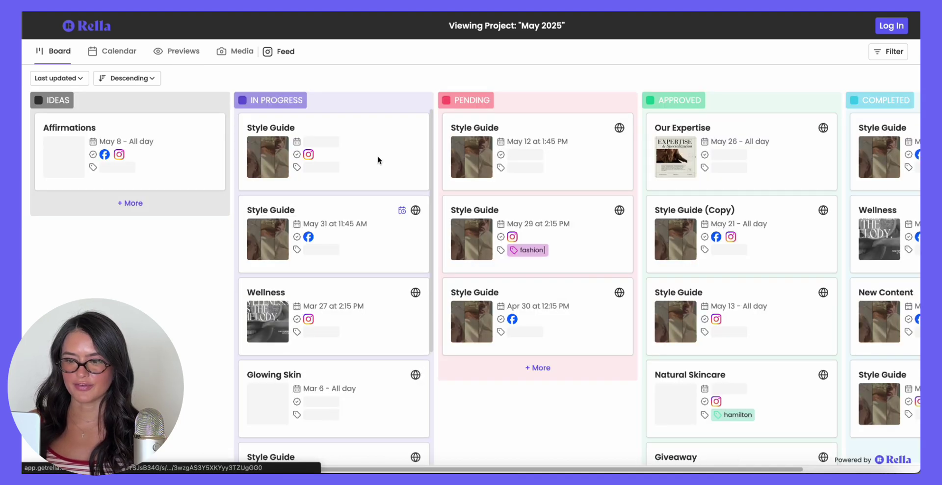
# Open the Style Guide reel's details, play its video and view the orange cover image.
pyautogui.click(378, 159)
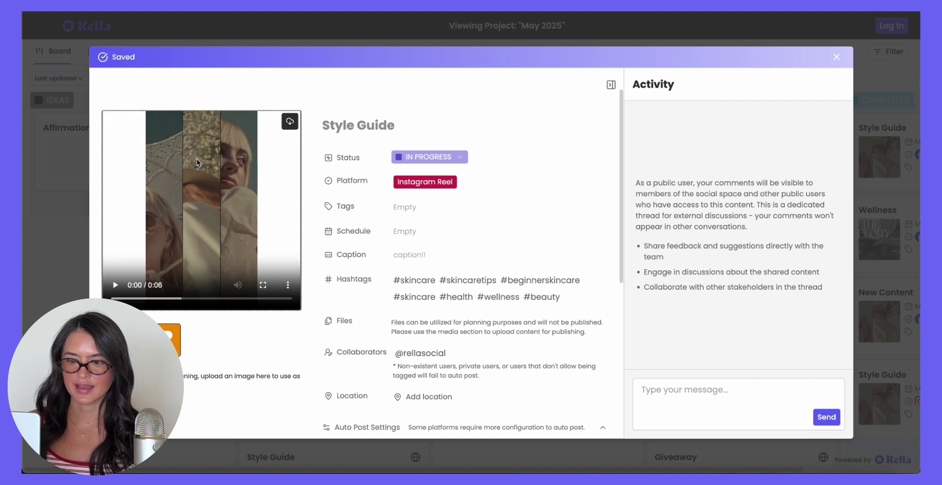
pyautogui.click(114, 285)
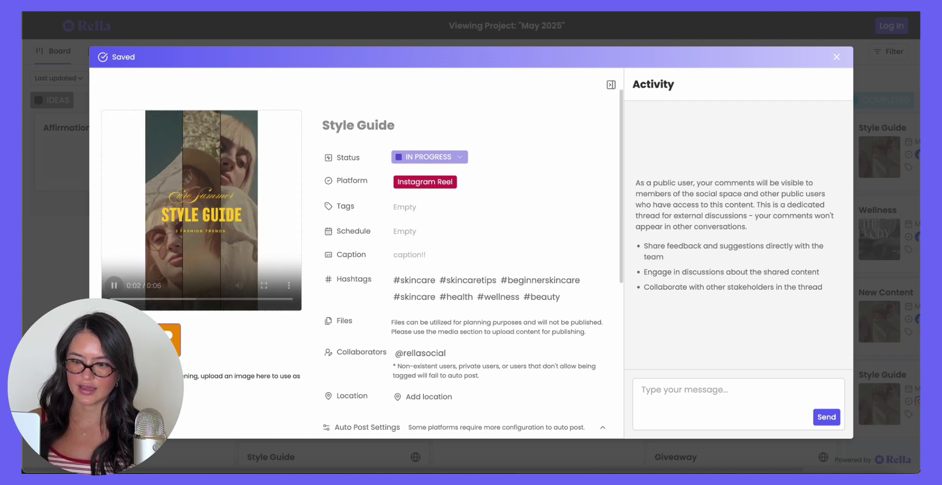
pyautogui.click(169, 340)
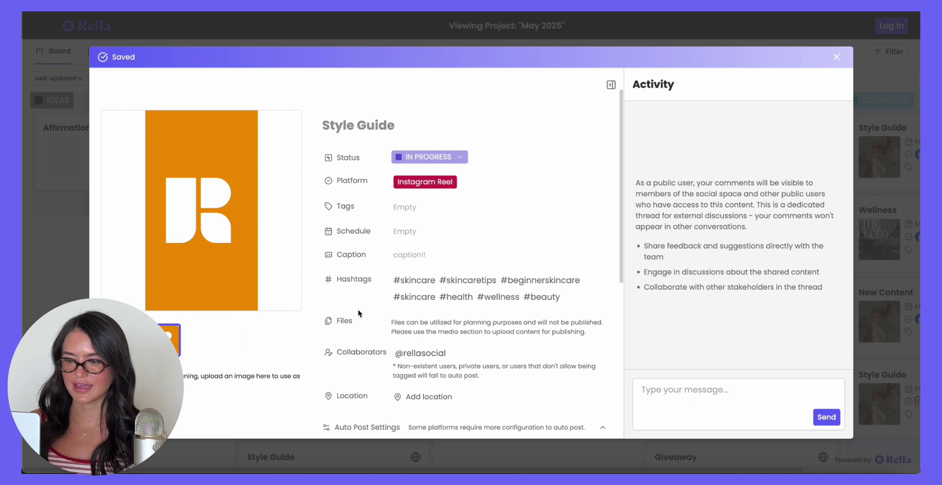
pyautogui.moveTo(478, 289)
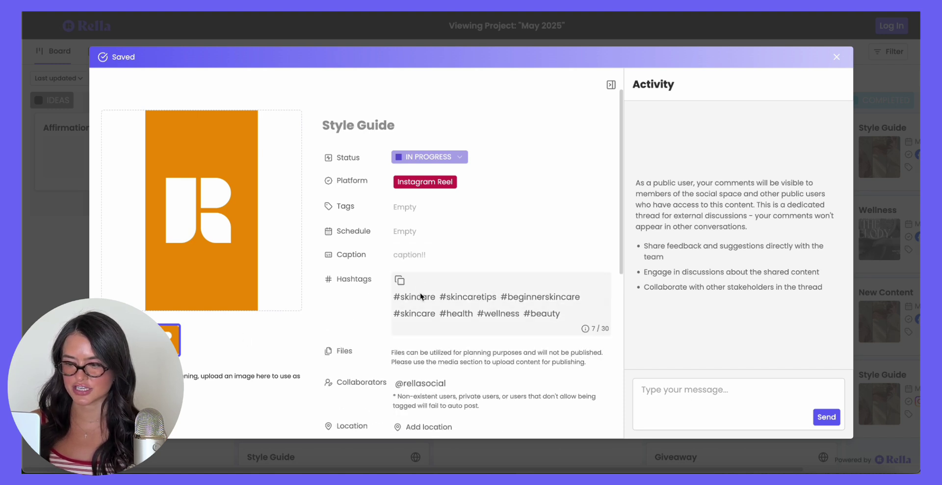
pyautogui.scroll(-5, 420, 297)
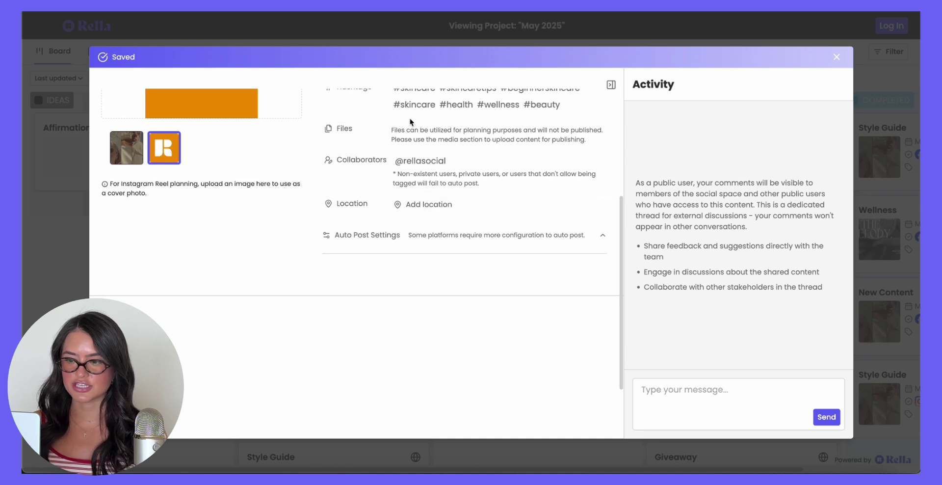
pyautogui.scroll(-2, 401, 177)
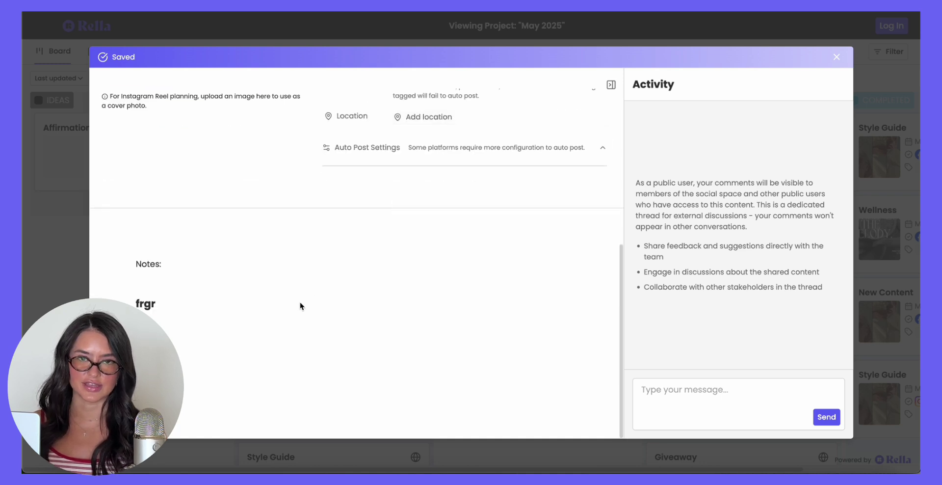
pyautogui.scroll(5, 314, 308)
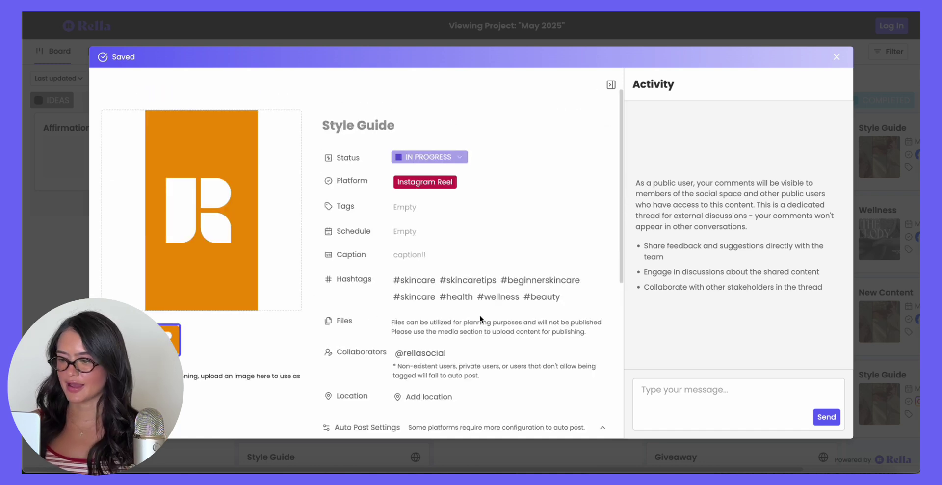
# Post the comment 'Can we change the caption?' and enter the guest's name and e-mail.
pyautogui.write('Can we change the caption?')
pyautogui.press('Return')
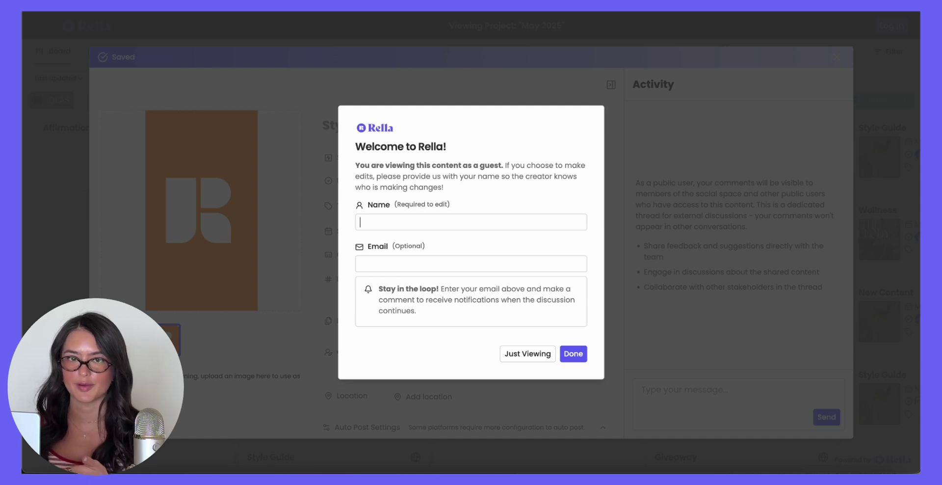
pyautogui.write('Natalie')
pyautogui.press('Tab')
pyautogui.click(575, 357)
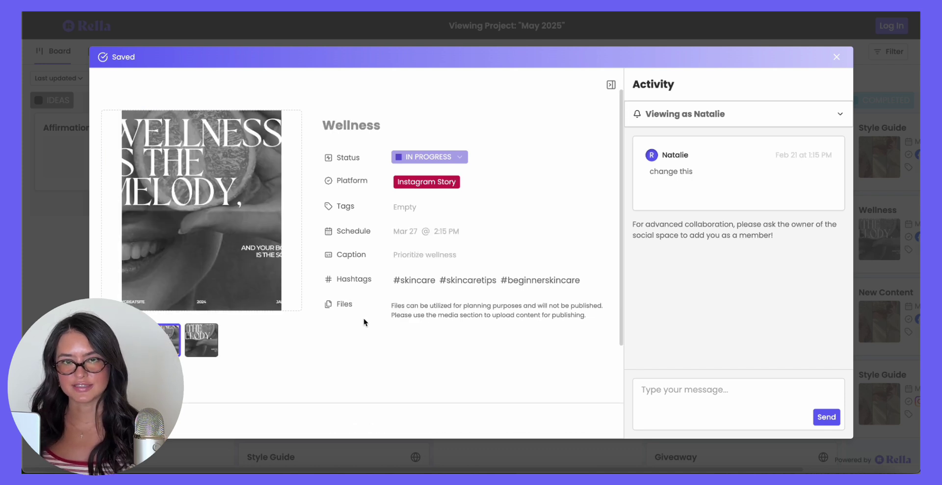
# Mark the Wellness and Glowing Skin posts Approved, then switch to the monthly calendar.
pyautogui.click(422, 157)
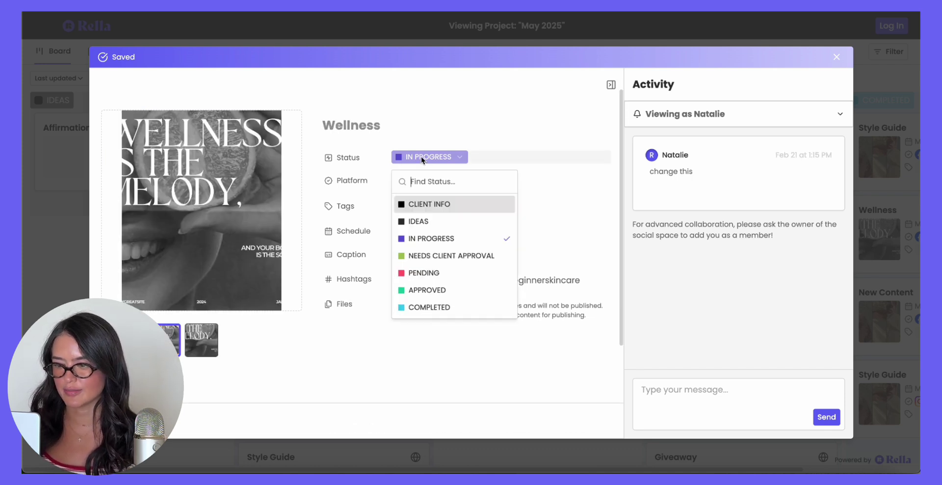
pyautogui.click(426, 289)
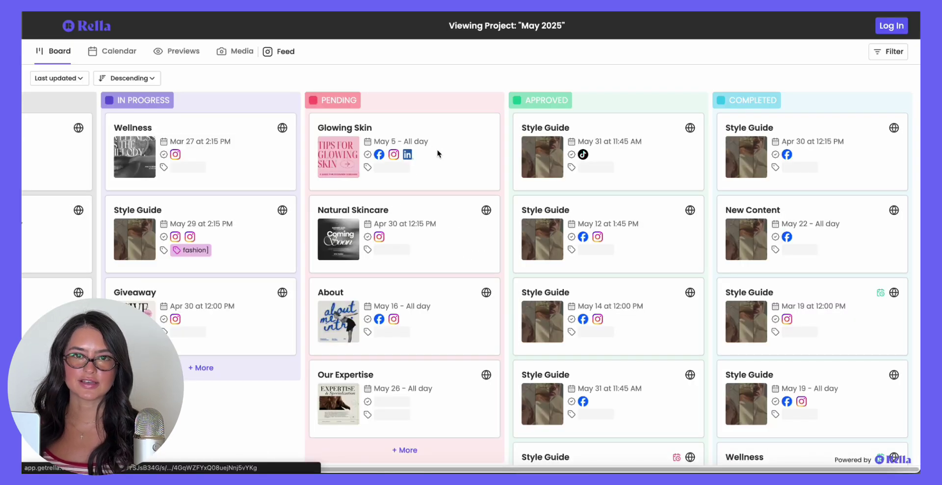
pyautogui.moveTo(438, 154); pyautogui.dragTo(595, 185)
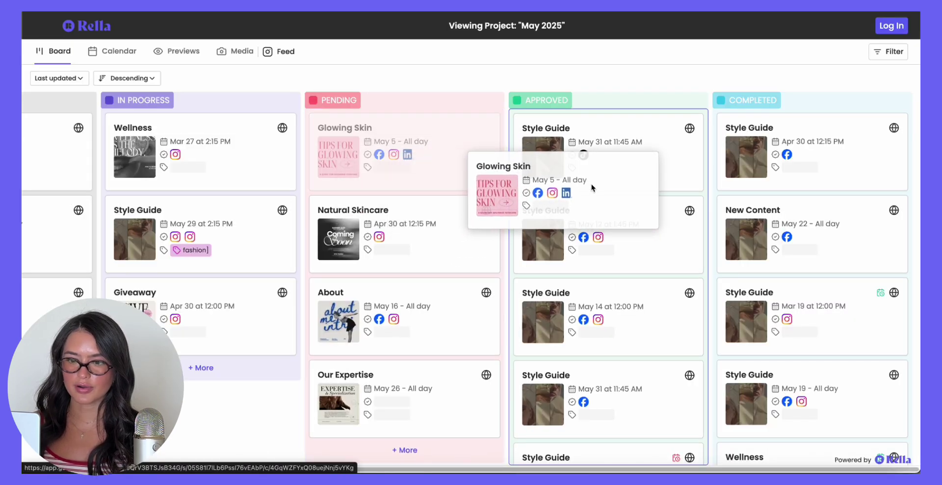
pyautogui.click(123, 54)
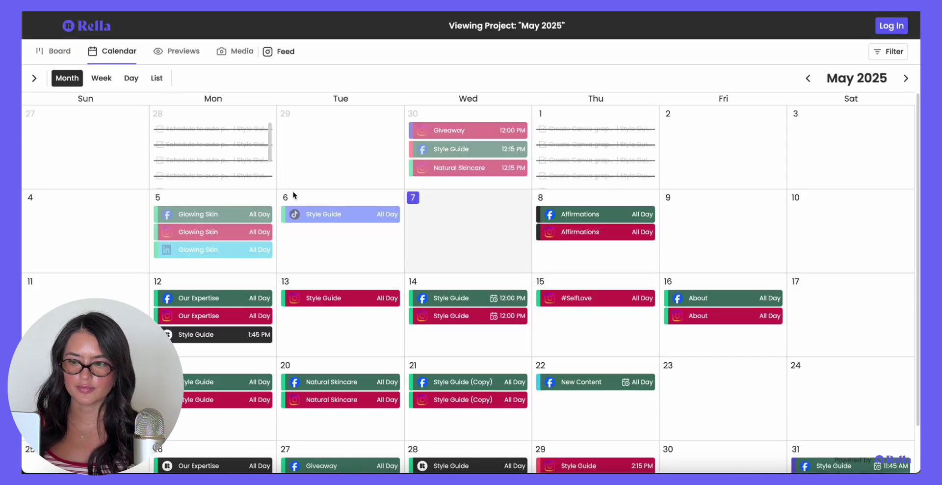
# Set the May 6 Style Guide reel's status from IN PROGRESS to APPROVED.
pyautogui.click(316, 214)
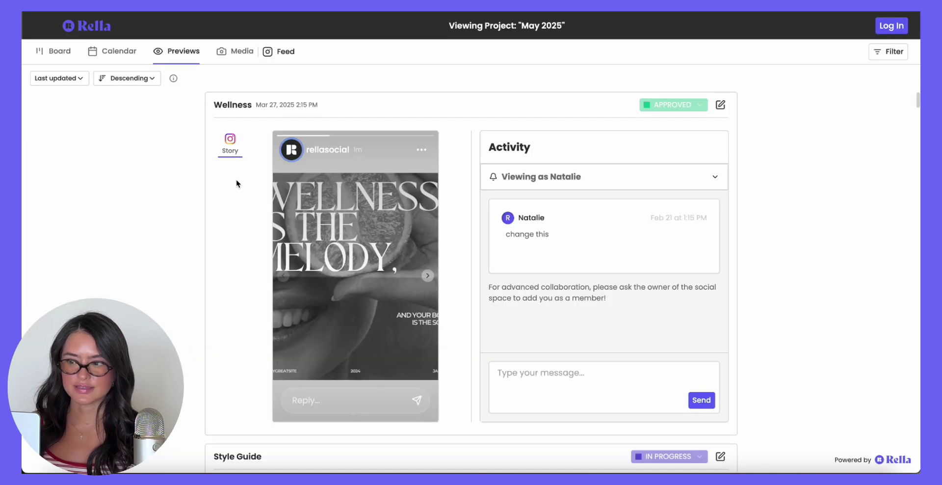
pyautogui.scroll(-5, 657, 131)
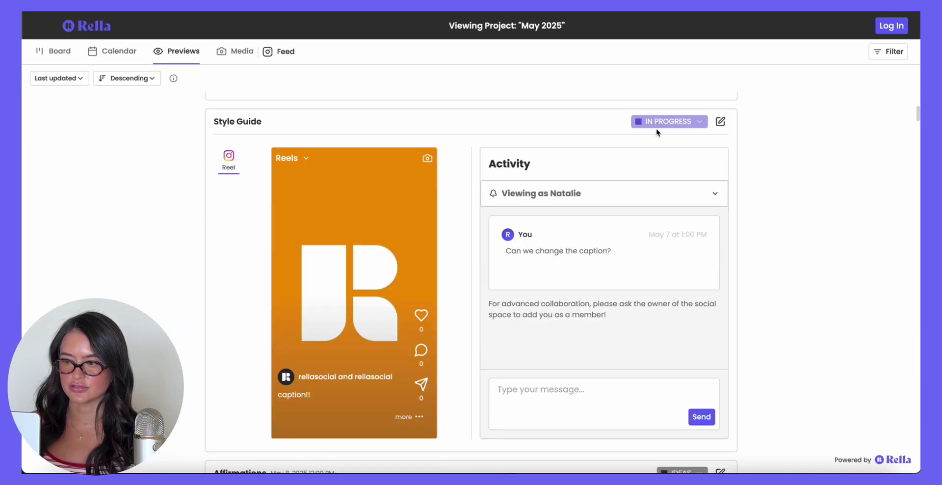
pyautogui.click(662, 123)
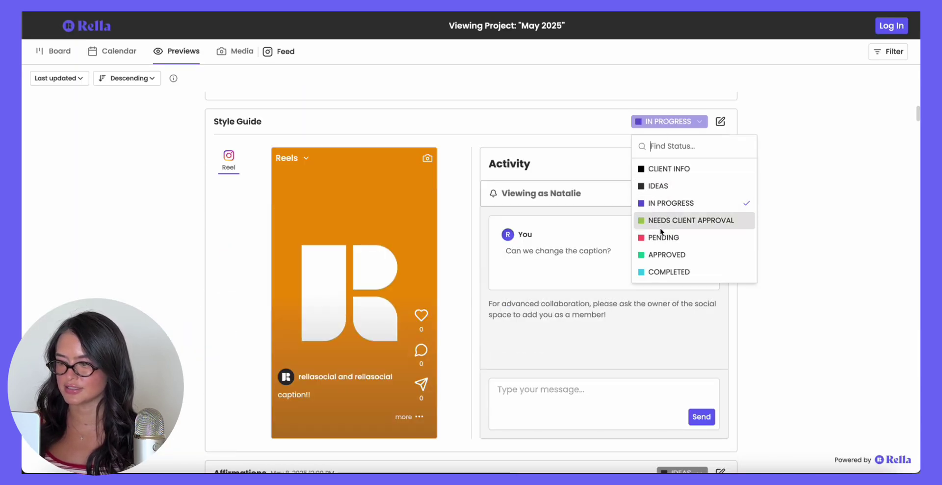
pyautogui.click(667, 254)
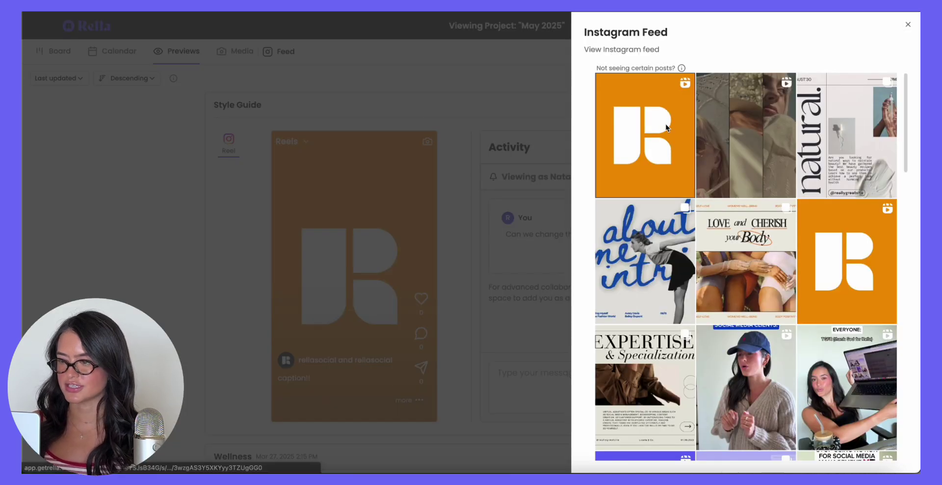
pyautogui.click(666, 128)
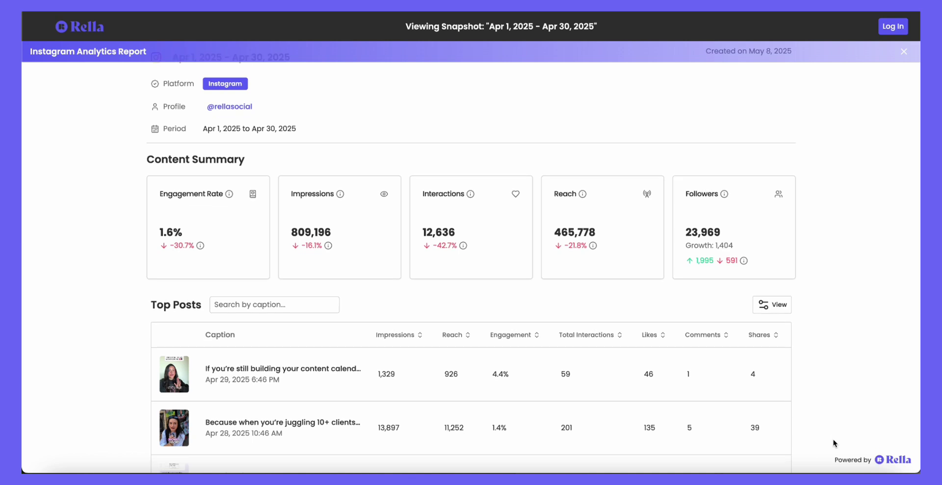
# Scroll down the April Instagram analytics report and check the Top Posts column choices.
pyautogui.scroll(-1, 833, 443)
pyautogui.scroll(-1, 832, 443)
pyautogui.scroll(-1, 833, 443)
pyautogui.scroll(-1, 832, 443)
pyautogui.scroll(-1, 833, 443)
pyautogui.scroll(-1, 833, 443)
pyautogui.scroll(-1, 832, 443)
pyautogui.scroll(-1, 832, 443)
pyautogui.click(780, 87)
pyautogui.click(758, 174)
# Scroll across the Top Posts table and down to the follower demographics.
pyautogui.hscroll(3, 758, 174)
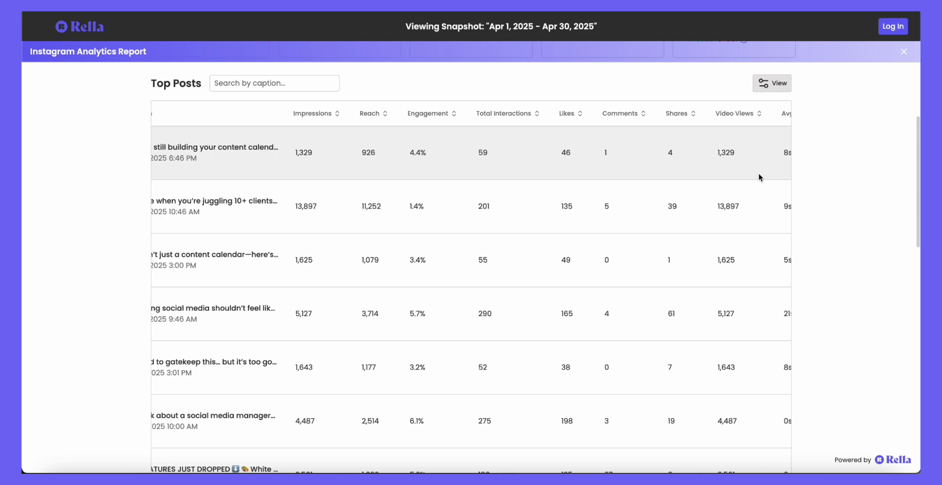
pyautogui.hscroll(2, 758, 174)
pyautogui.hscroll(1, 758, 176)
pyautogui.scroll(-10, 842, 257)
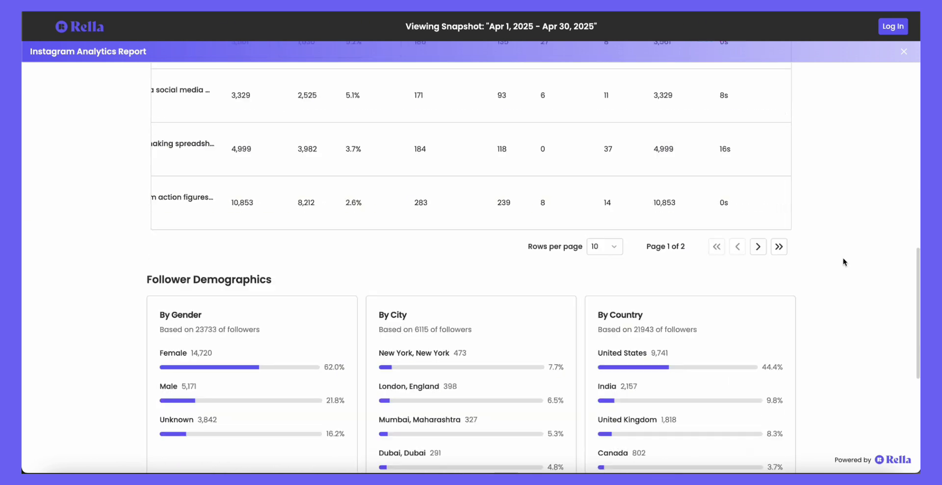
pyautogui.scroll(-1, 843, 258)
pyautogui.scroll(-1, 842, 258)
pyautogui.scroll(-1, 842, 258)
pyautogui.scroll(-1, 842, 257)
pyautogui.scroll(-1, 843, 257)
pyautogui.scroll(-1, 842, 257)
pyautogui.scroll(-2, 842, 257)
pyautogui.scroll(-1, 843, 257)
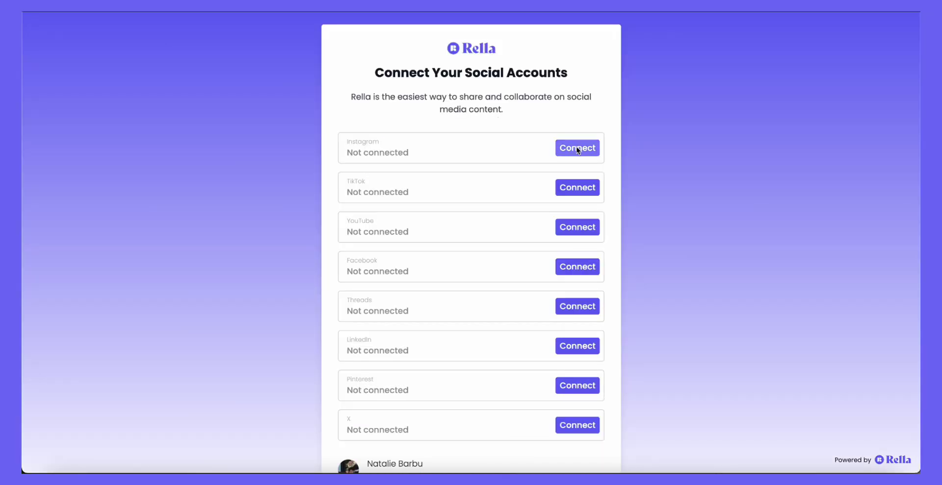
# Start connecting Instagram and continue through the Facebook sign-in with the current profile.
pyautogui.click(578, 150)
pyautogui.click(567, 368)
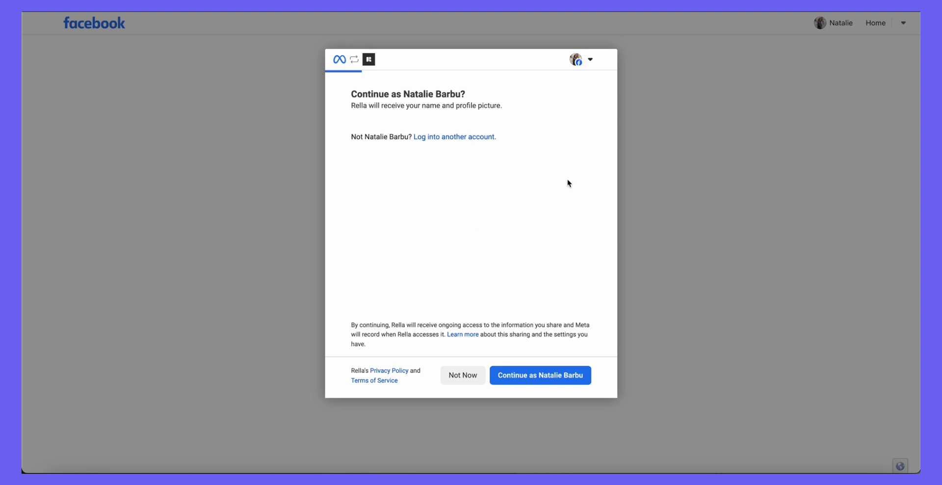
pyautogui.click(558, 376)
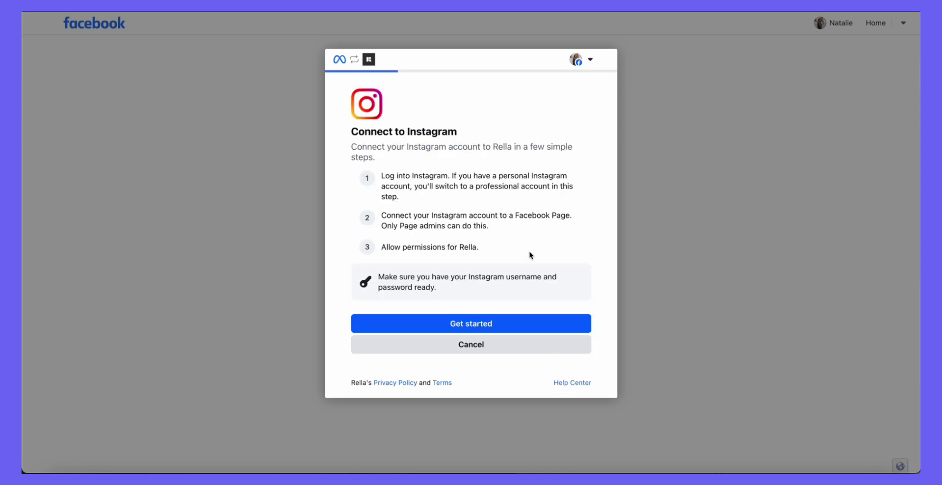
pyautogui.click(506, 322)
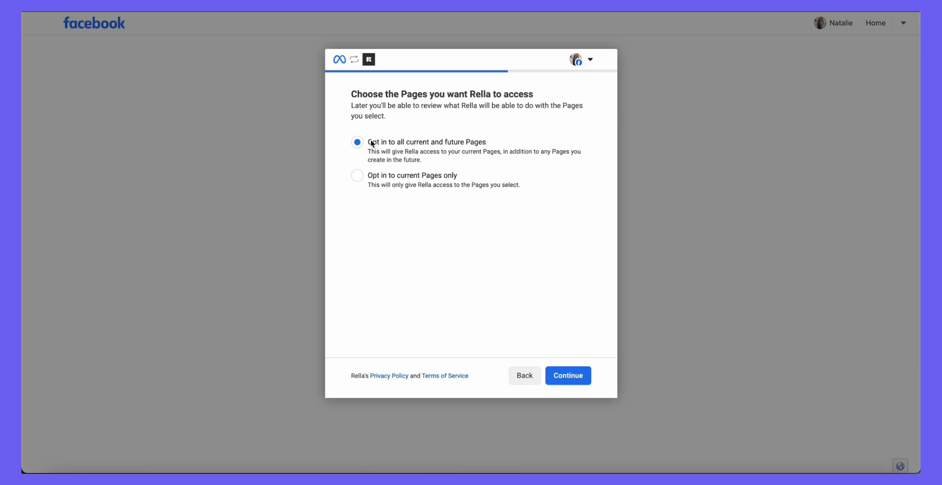
# Grant access to all current and future Pages, Businesses and Instagram accounts, then connect the Rella account.
pyautogui.moveTo(372, 143); pyautogui.dragTo(523, 158)
pyautogui.click(560, 378)
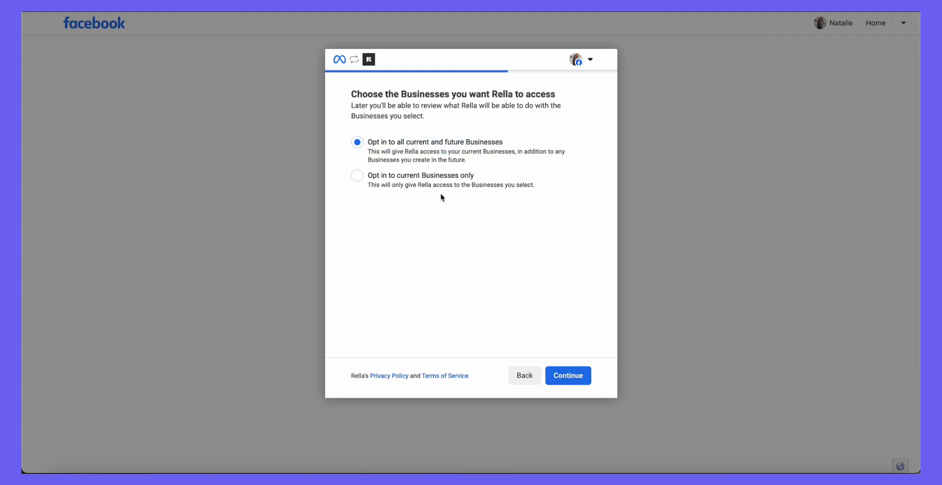
pyautogui.moveTo(380, 142); pyautogui.dragTo(513, 153)
pyautogui.click(523, 154)
pyautogui.click(578, 382)
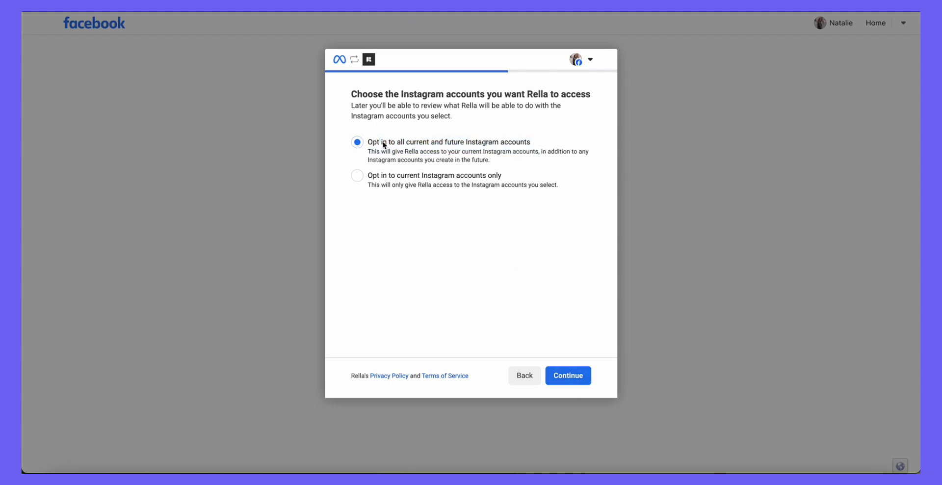
pyautogui.moveTo(381, 143); pyautogui.dragTo(519, 162)
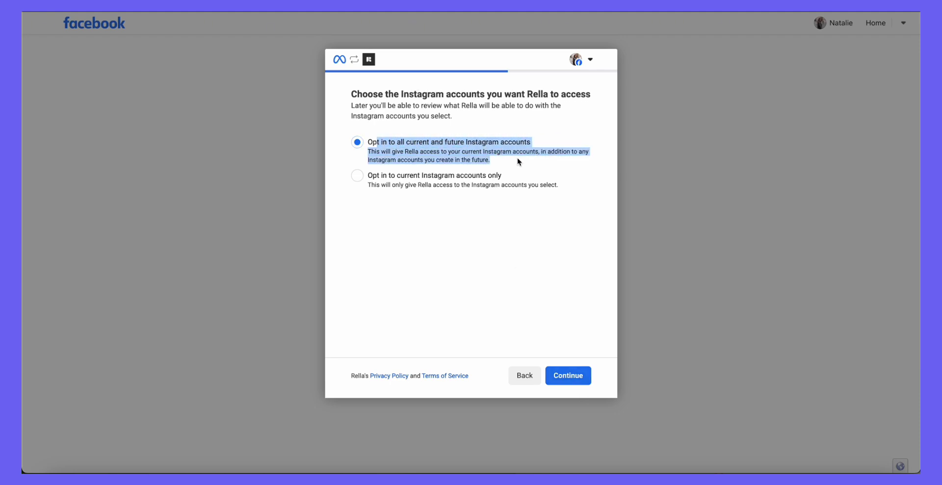
pyautogui.click(578, 375)
pyautogui.scroll(-3, 484, 172)
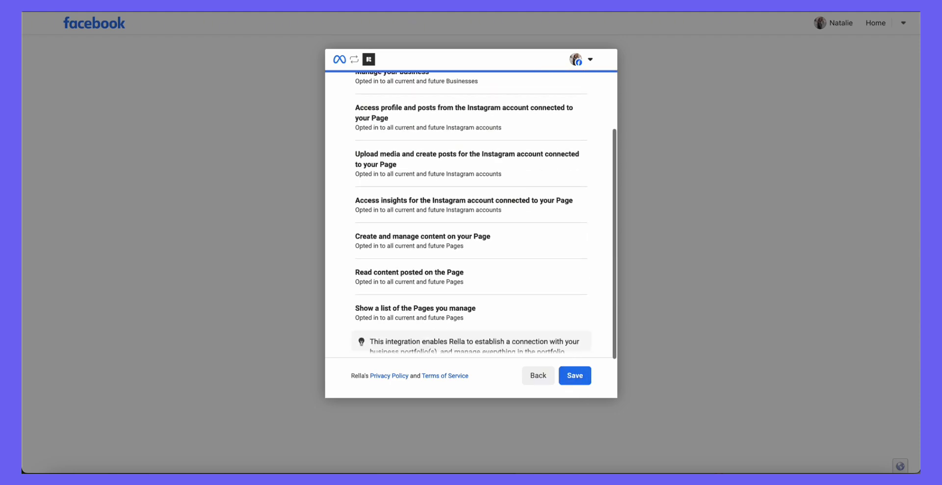
pyautogui.click(576, 374)
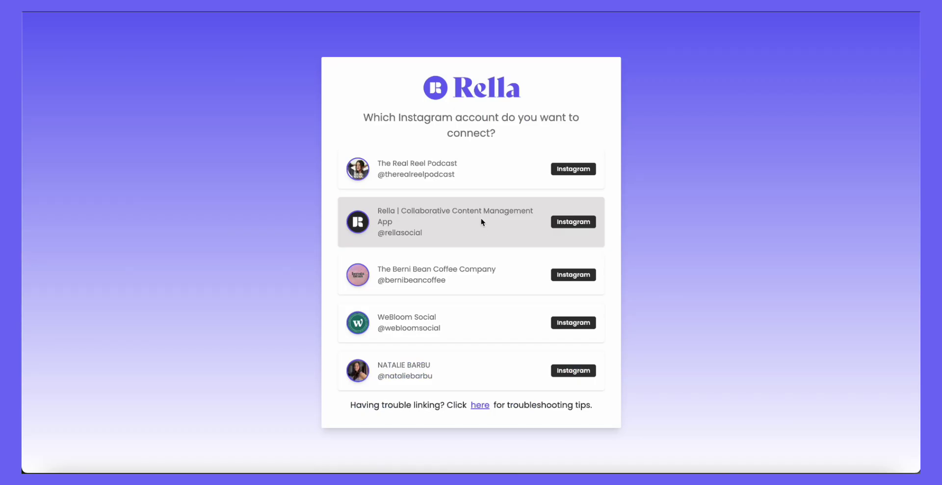
pyautogui.click(480, 219)
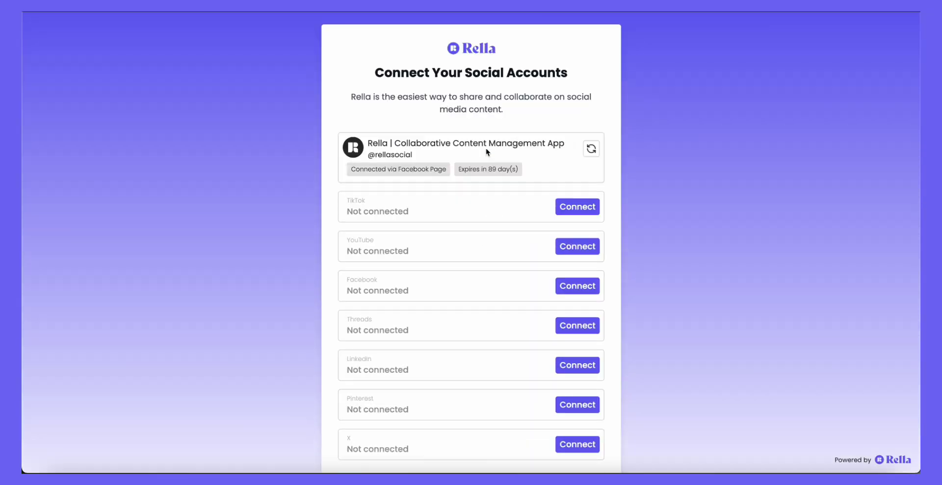